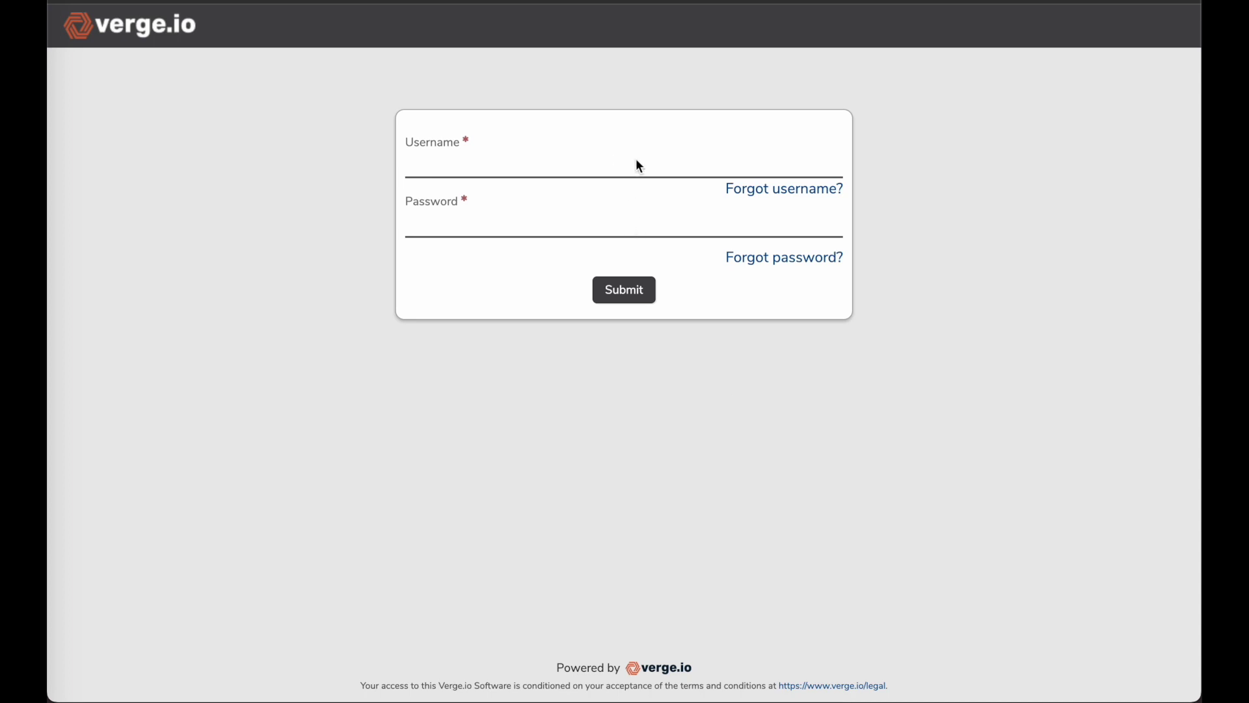
Sign in to Verge.io with the admin username and password
{"action": "type", "text": "admin********"}
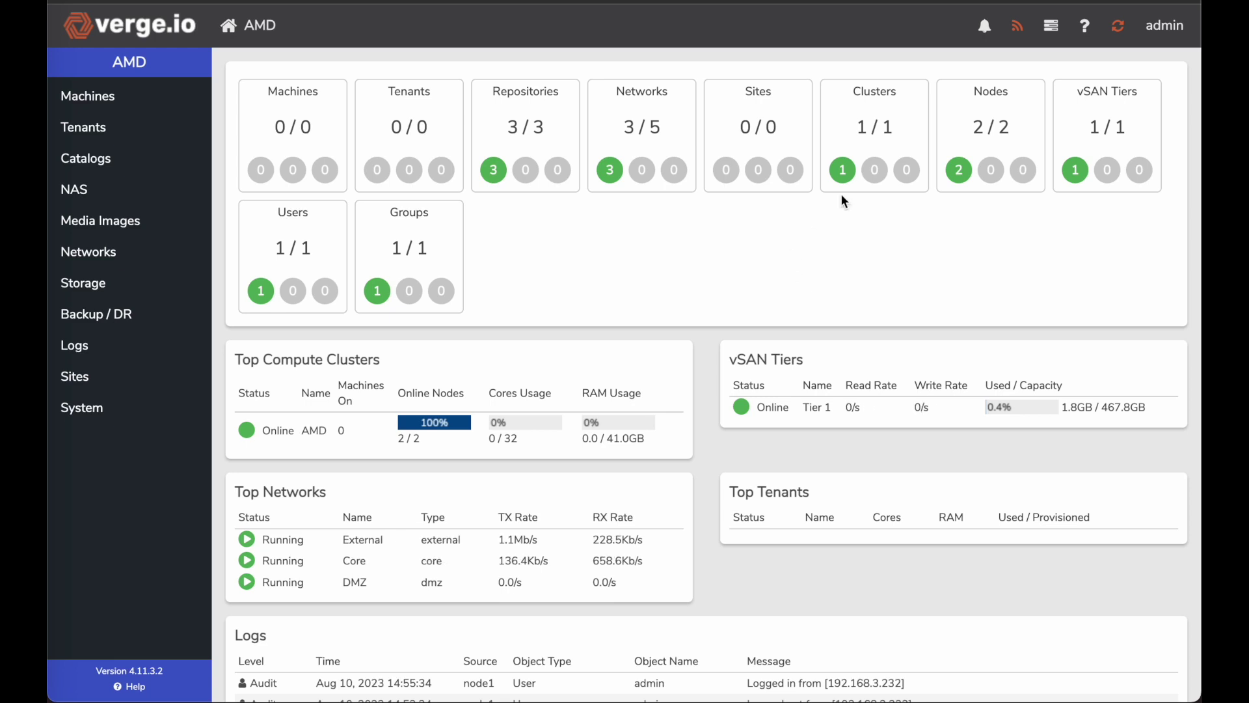
Open node1's drive list, showing the online nvme0n1 and the offline 2TB sda drive
{"action": "left_click", "coordinate": [995, 136]}
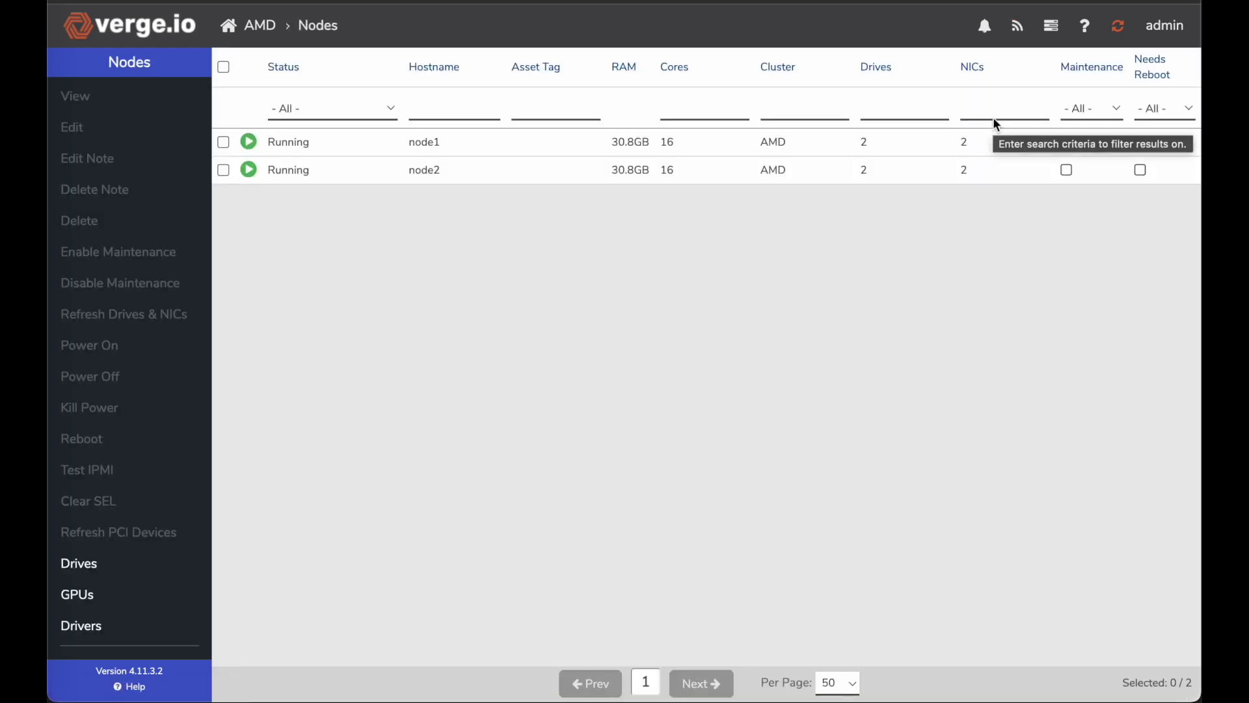
{"action": "left_click", "coordinate": [356, 148]}
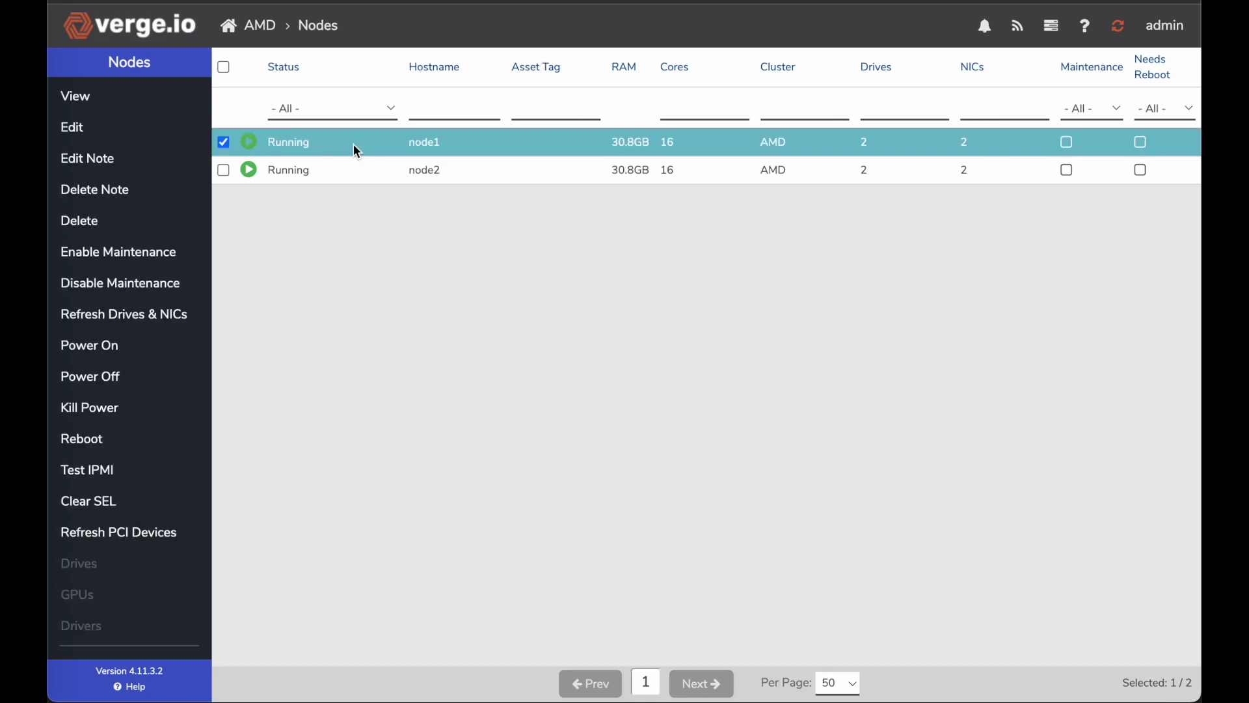
{"action": "double_click", "coordinate": [354, 146]}
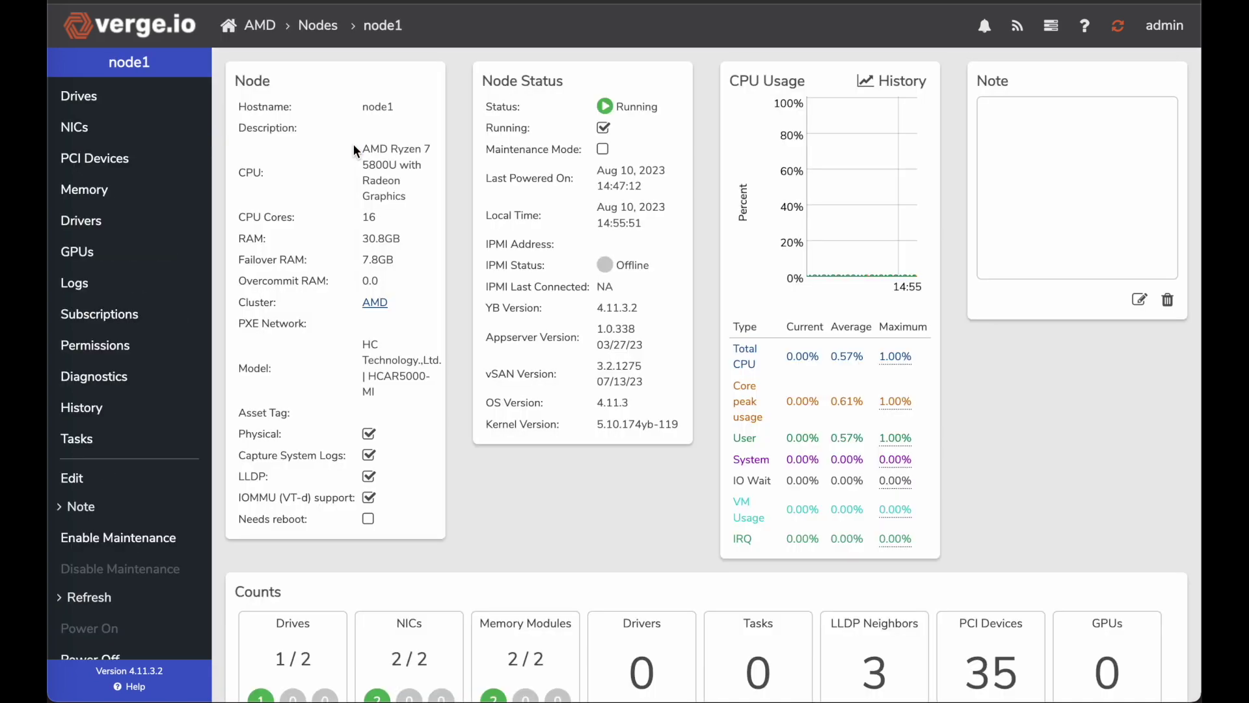
{"action": "scroll", "coordinate": [354, 147], "scroll_direction": "down", "scroll_amount": 4}
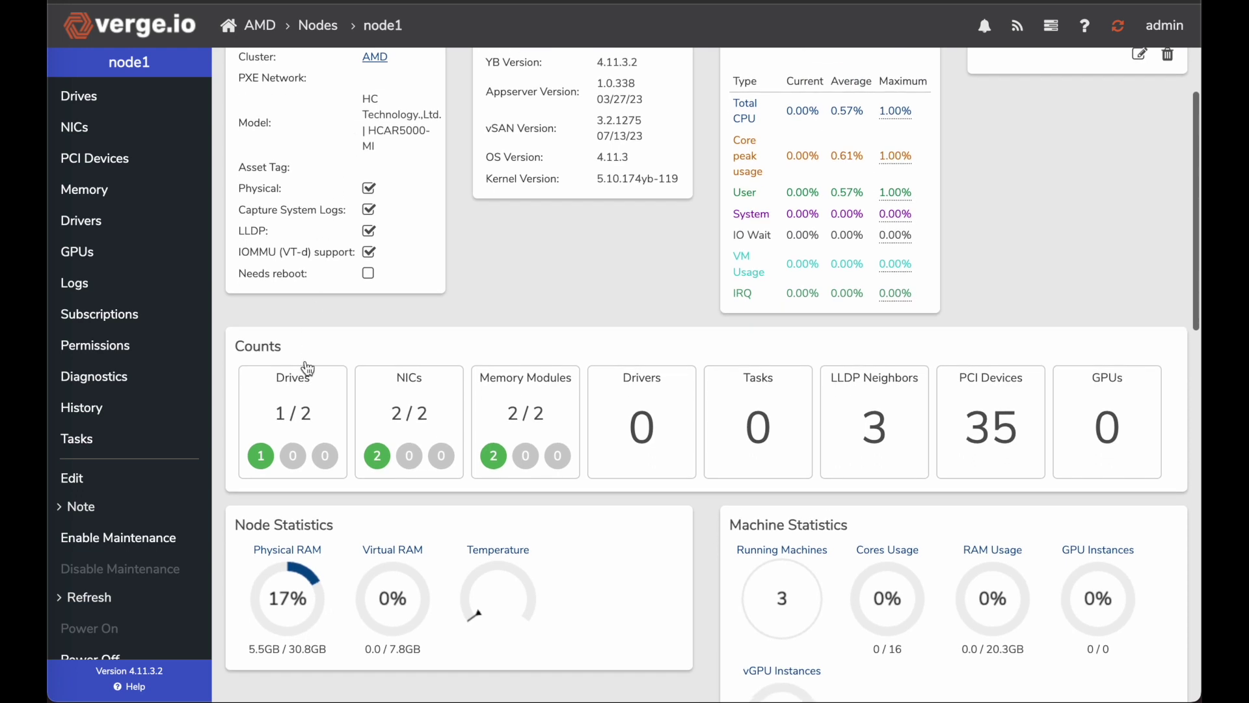
{"action": "left_click", "coordinate": [301, 406]}
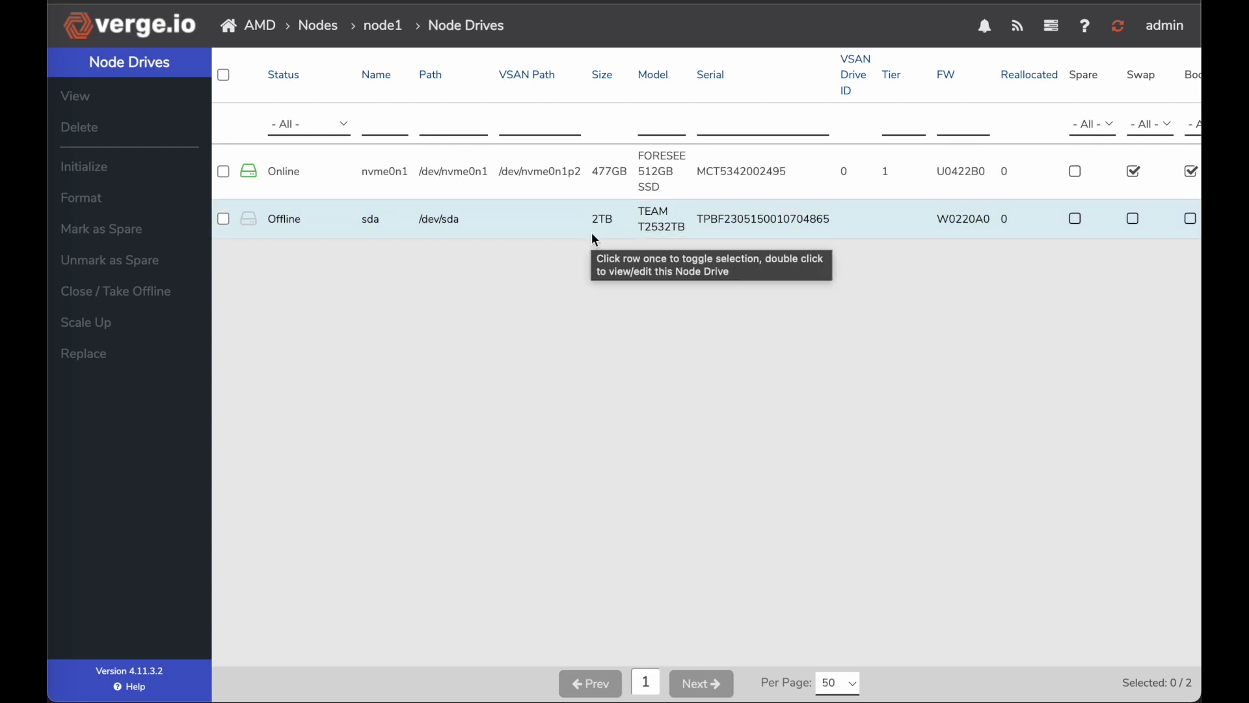
Scale up node1's offline 2TB sda drive into vSAN Tier 3
{"action": "left_click", "coordinate": [551, 224]}
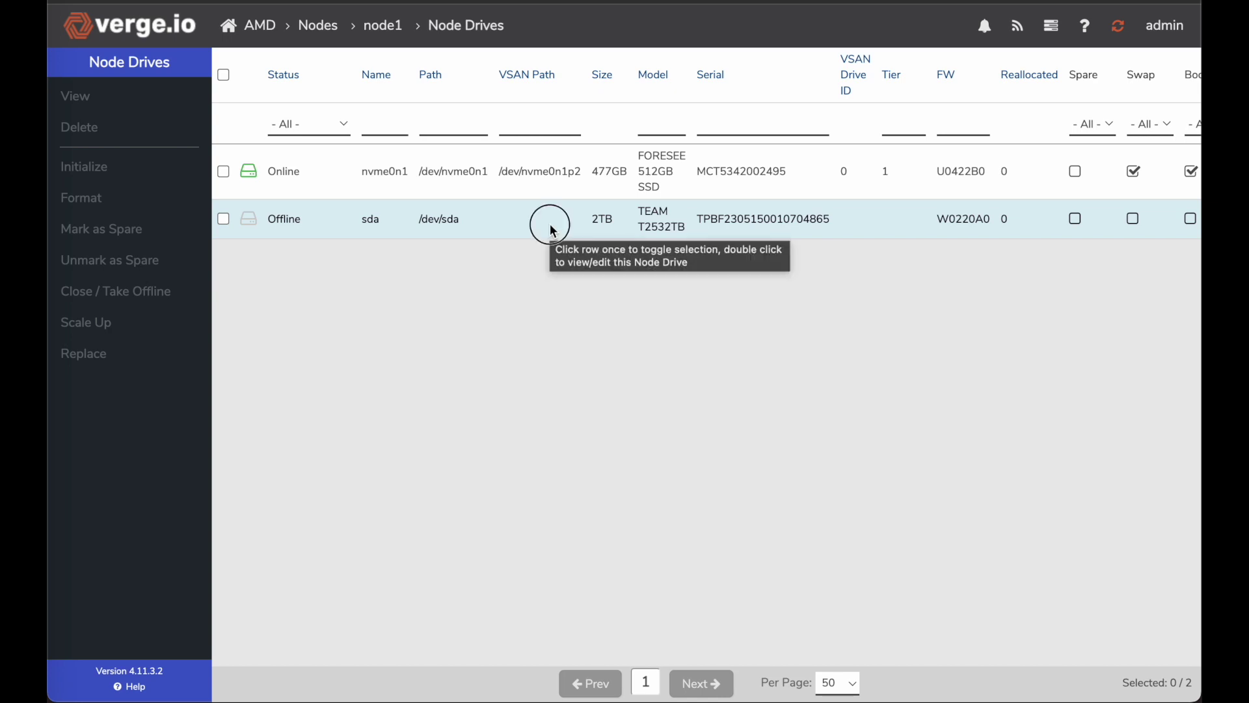
{"action": "left_click", "coordinate": [118, 329]}
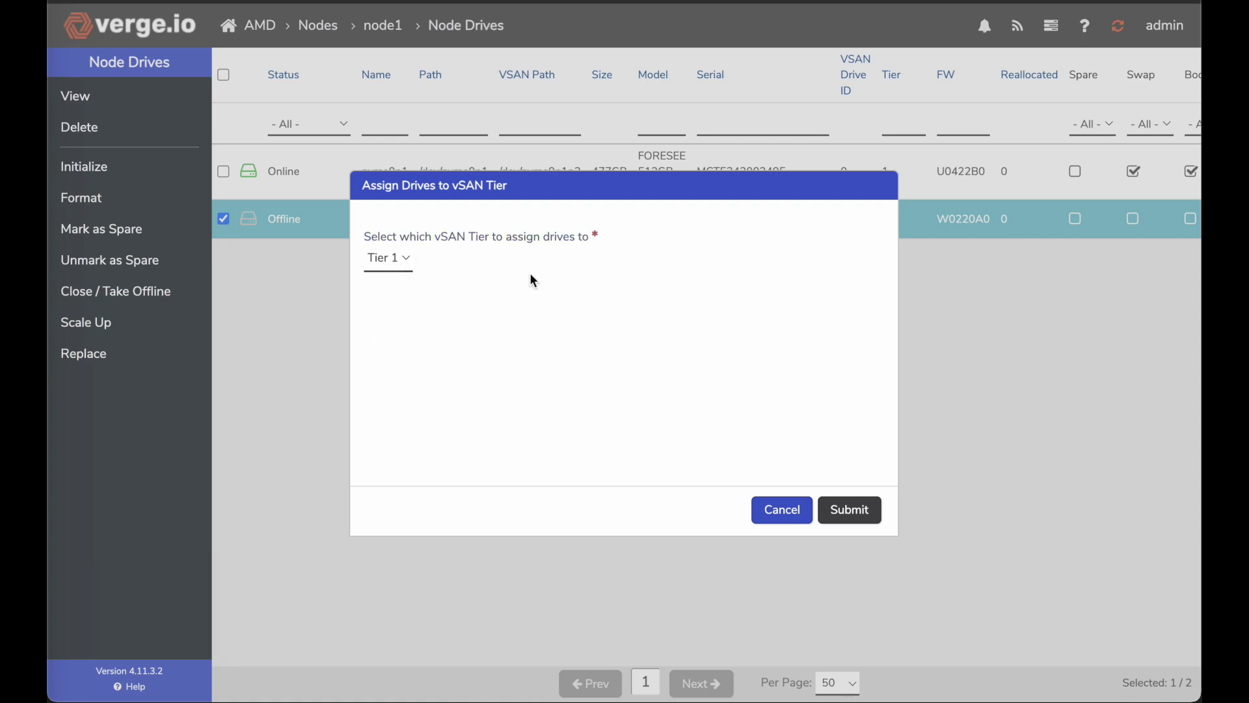
{"action": "left_click", "coordinate": [402, 261]}
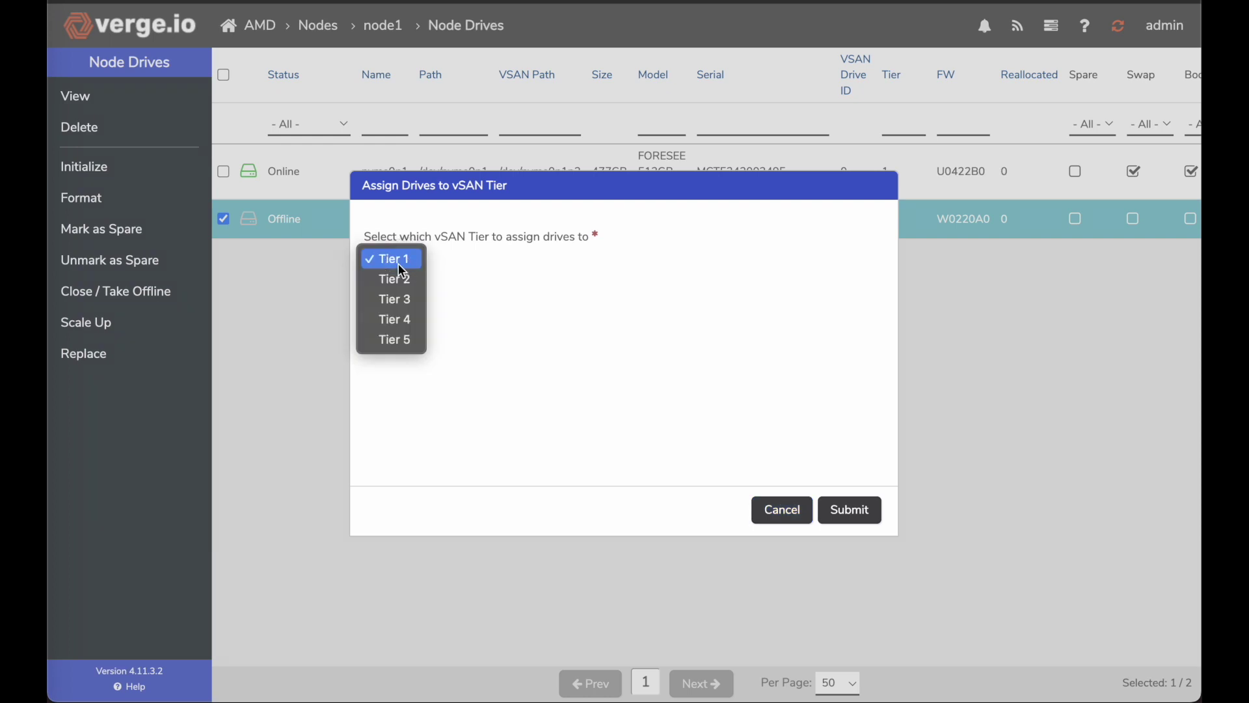
{"action": "left_click", "coordinate": [402, 303]}
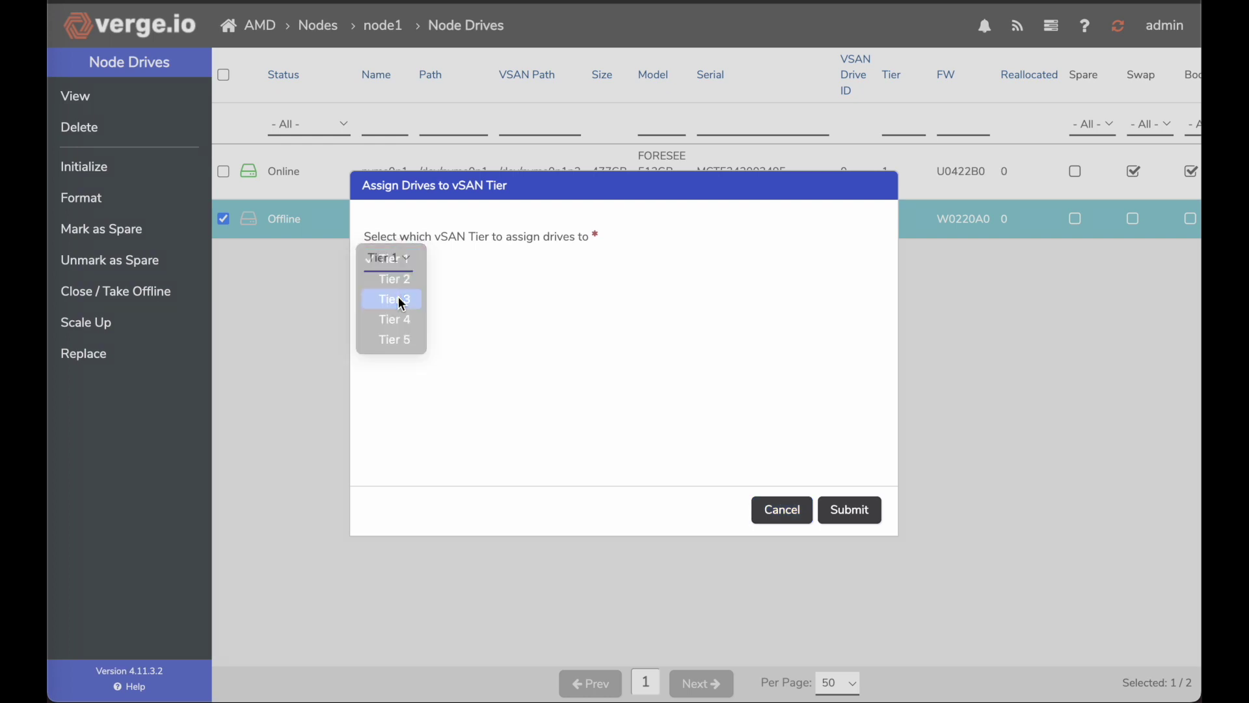
{"action": "left_click", "coordinate": [868, 510]}
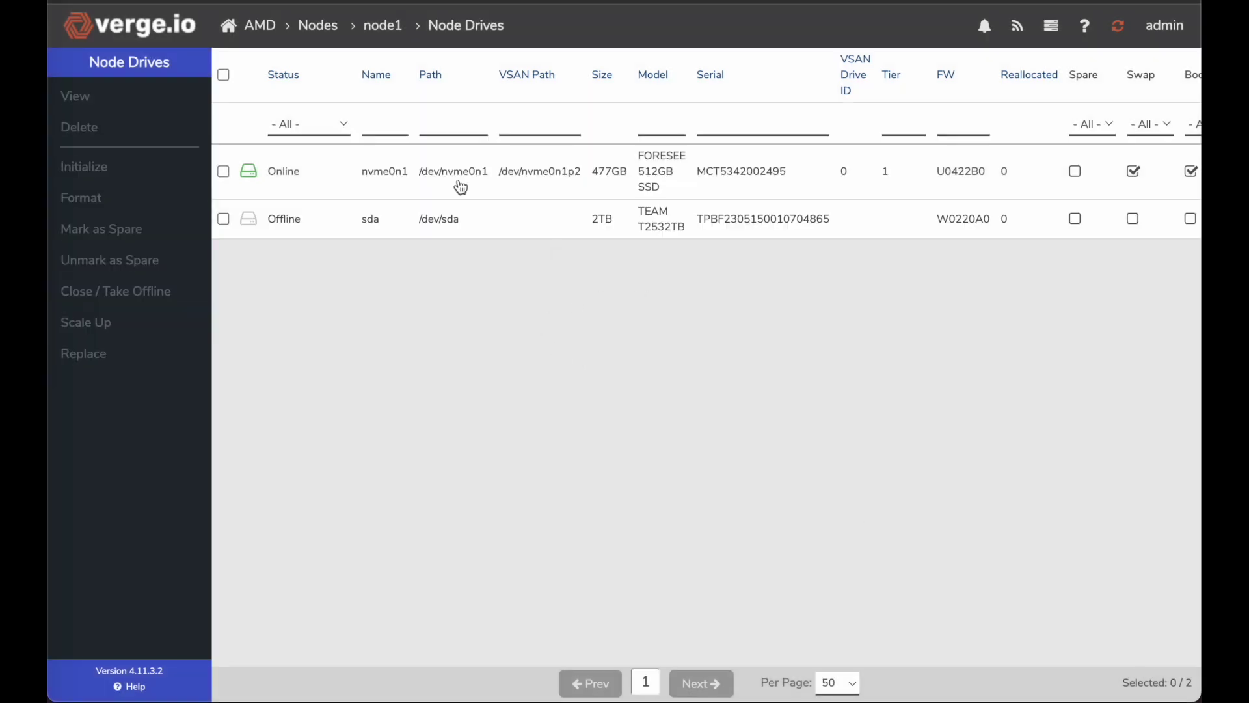
{"action": "left_click", "coordinate": [263, 29]}
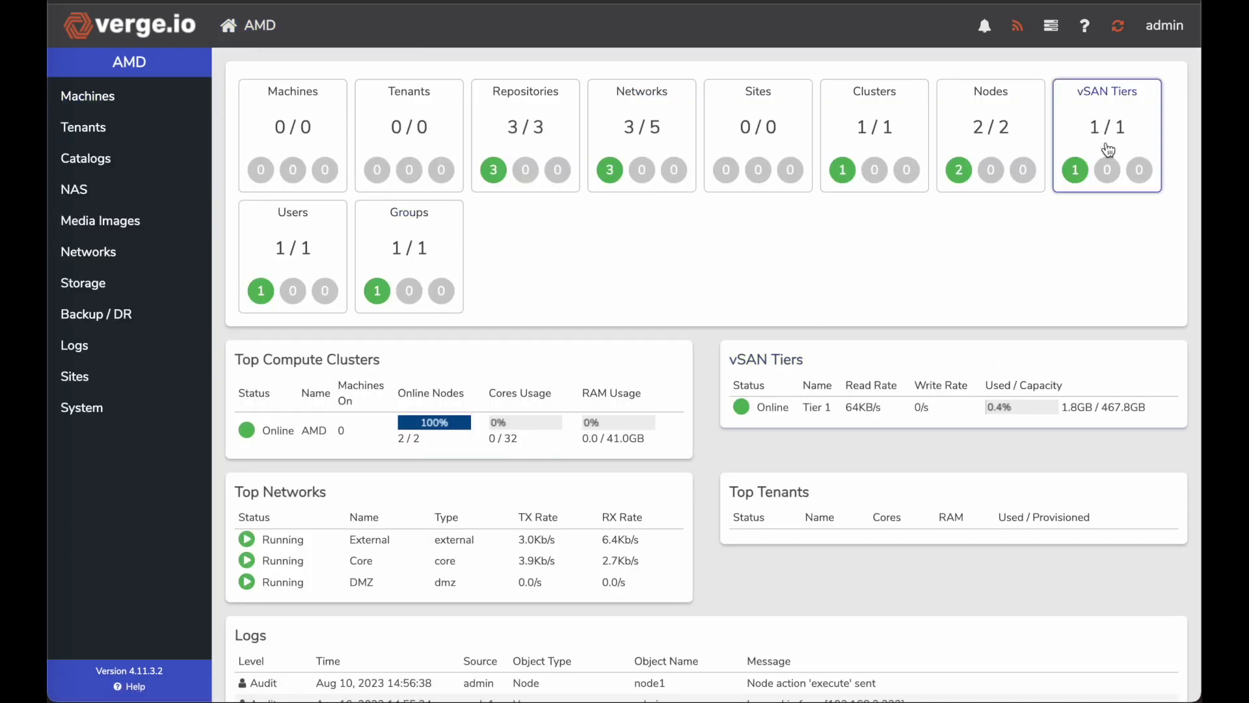
Check the dashboard and vSAN Tiers list to confirm Tier 3 is online at 952.9GB
{"action": "scroll", "coordinate": [979, 352], "scroll_direction": "down", "scroll_amount": 4}
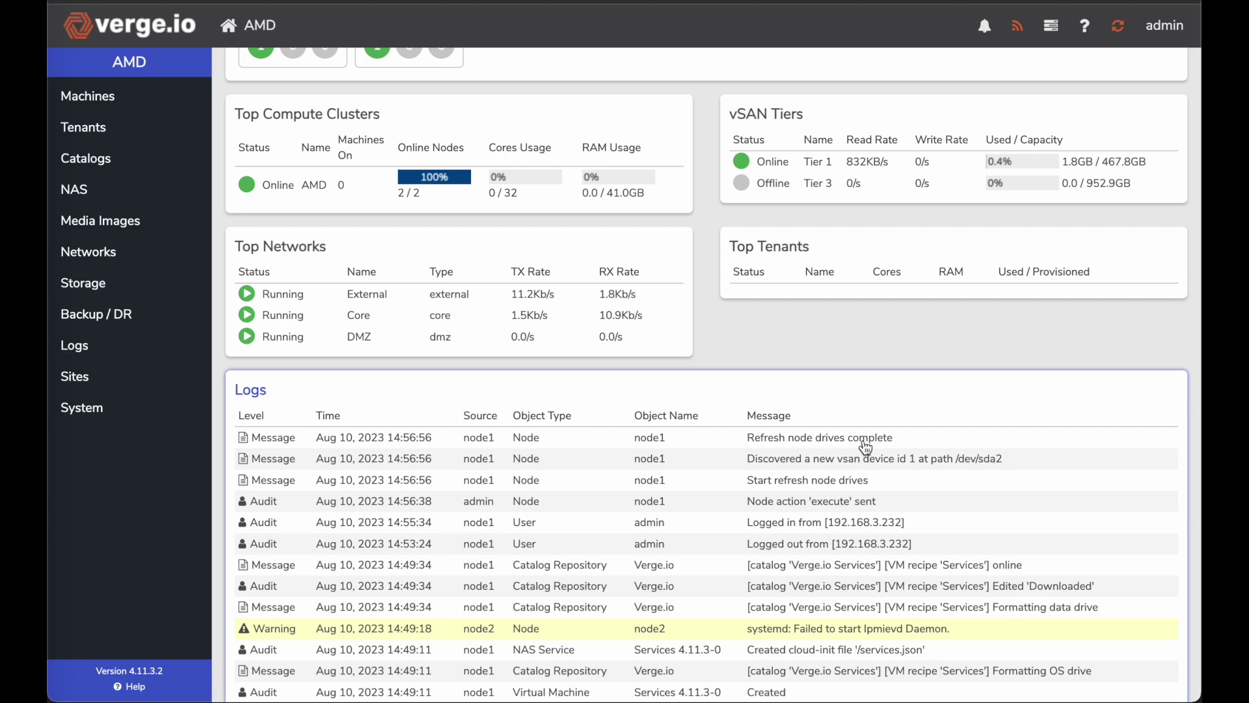
{"action": "scroll", "coordinate": [865, 447], "scroll_direction": "up", "scroll_amount": 4}
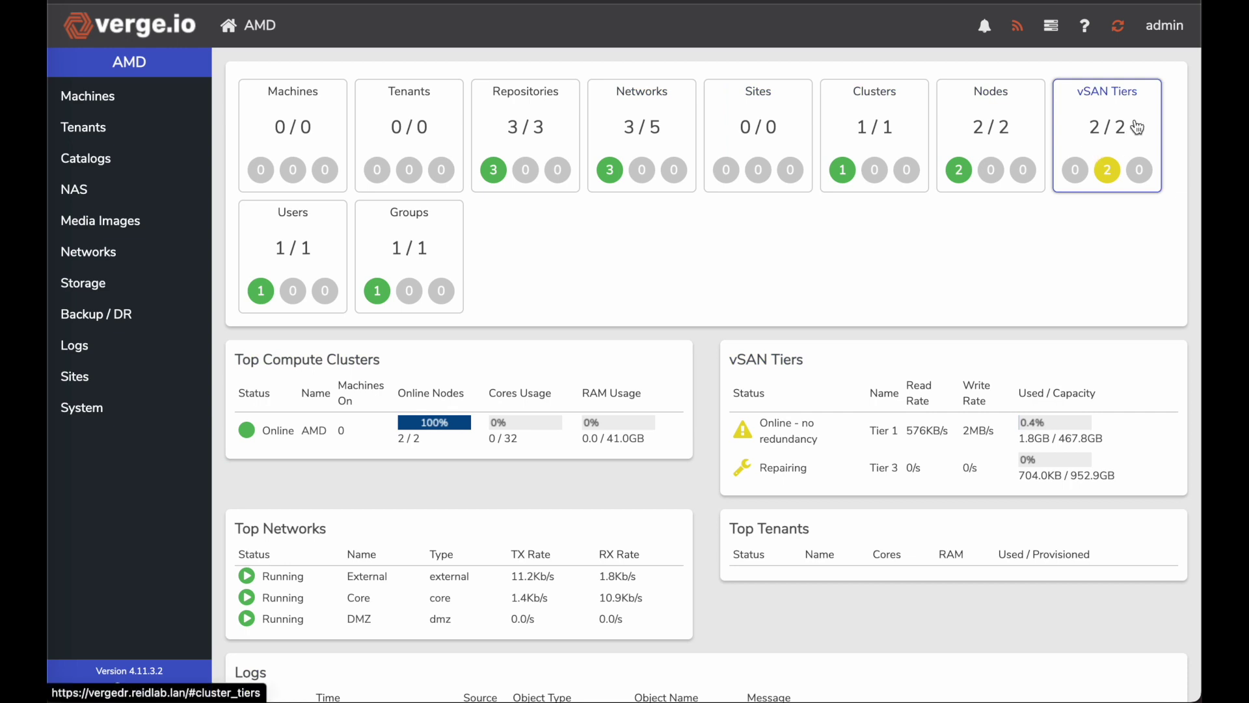
{"action": "left_click", "coordinate": [1104, 128]}
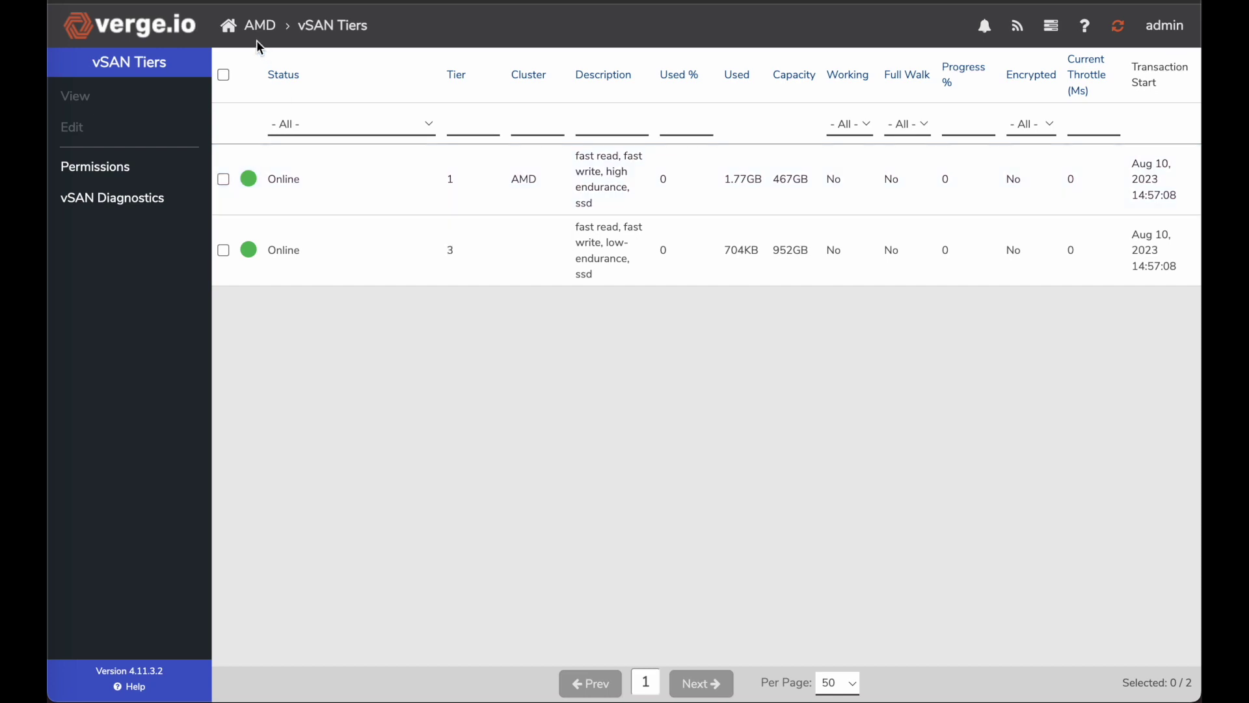
{"action": "left_click", "coordinate": [254, 29]}
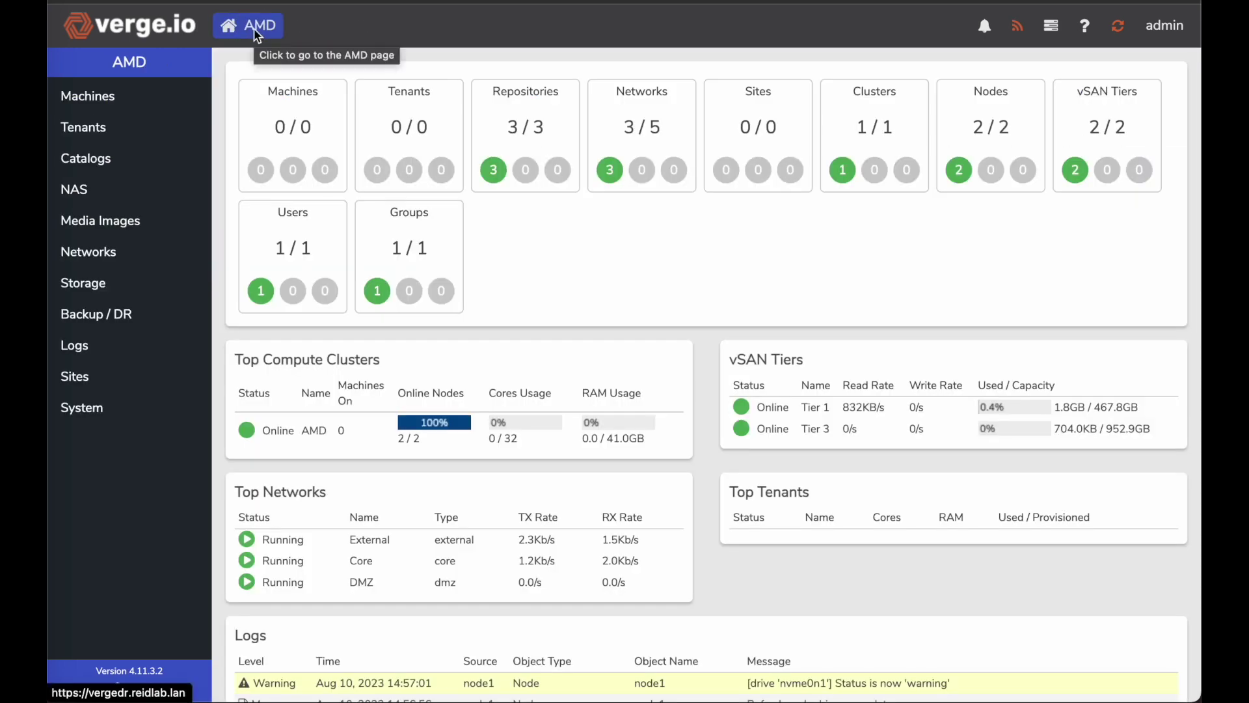
Open node2's drive list from the Nodes view
{"action": "left_click", "coordinate": [1021, 123]}
{"action": "left_click", "coordinate": [515, 169]}
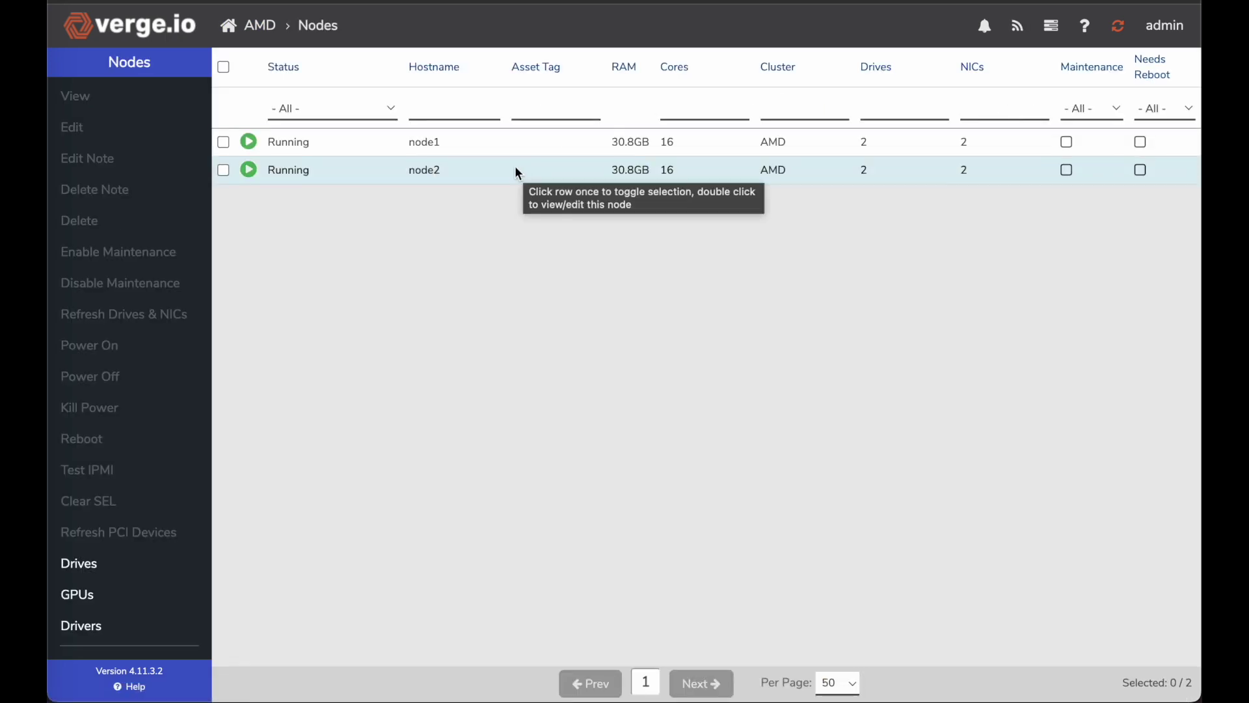
{"action": "double_click", "coordinate": [514, 168]}
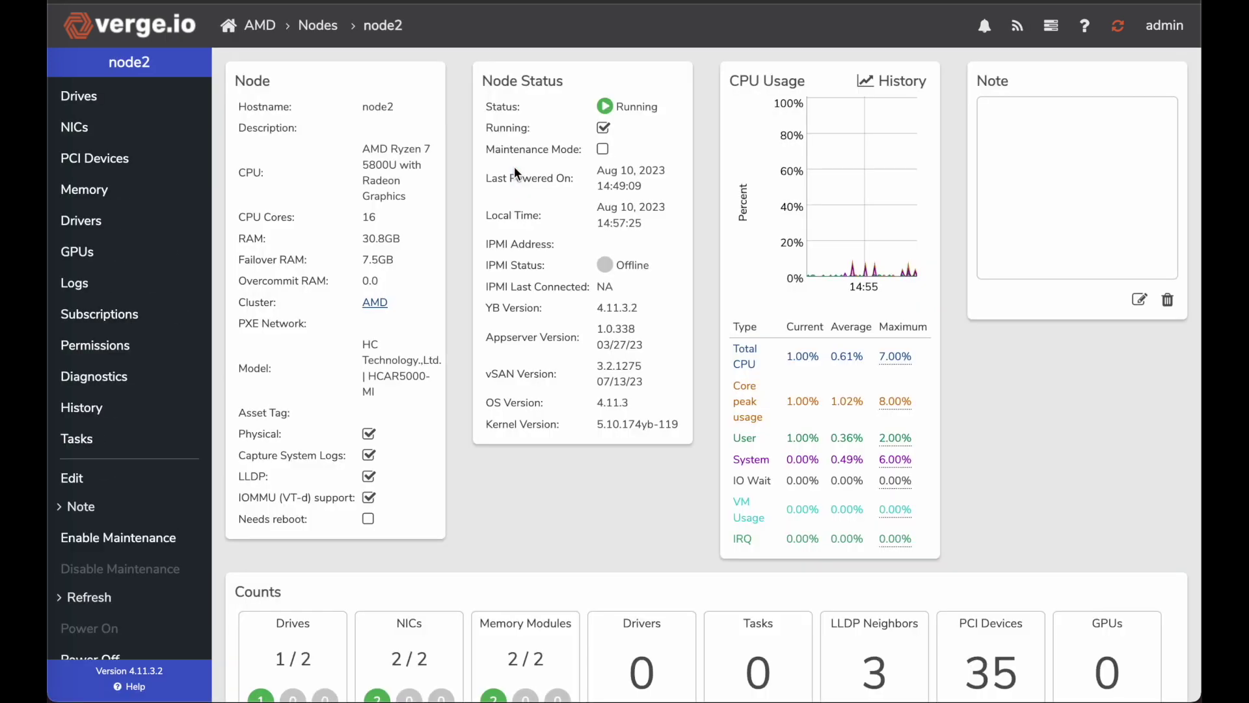
{"action": "scroll", "coordinate": [504, 455], "scroll_direction": "down", "scroll_amount": 5}
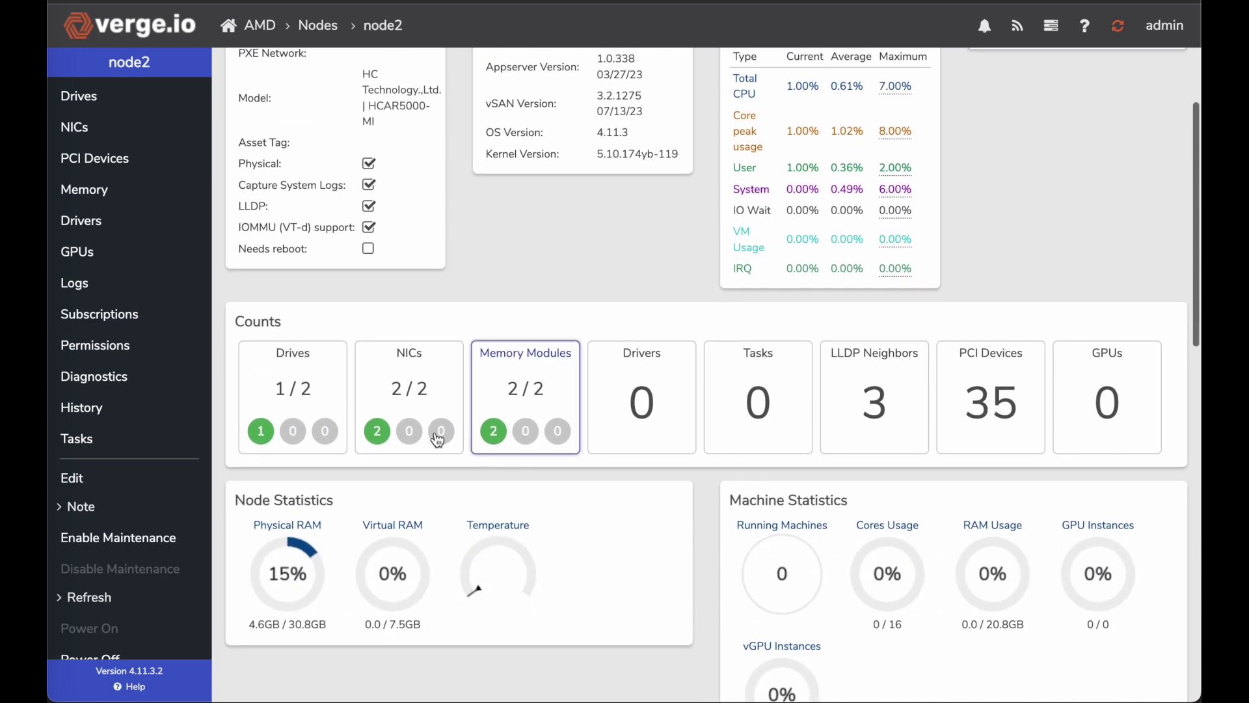
{"action": "left_click", "coordinate": [324, 389]}
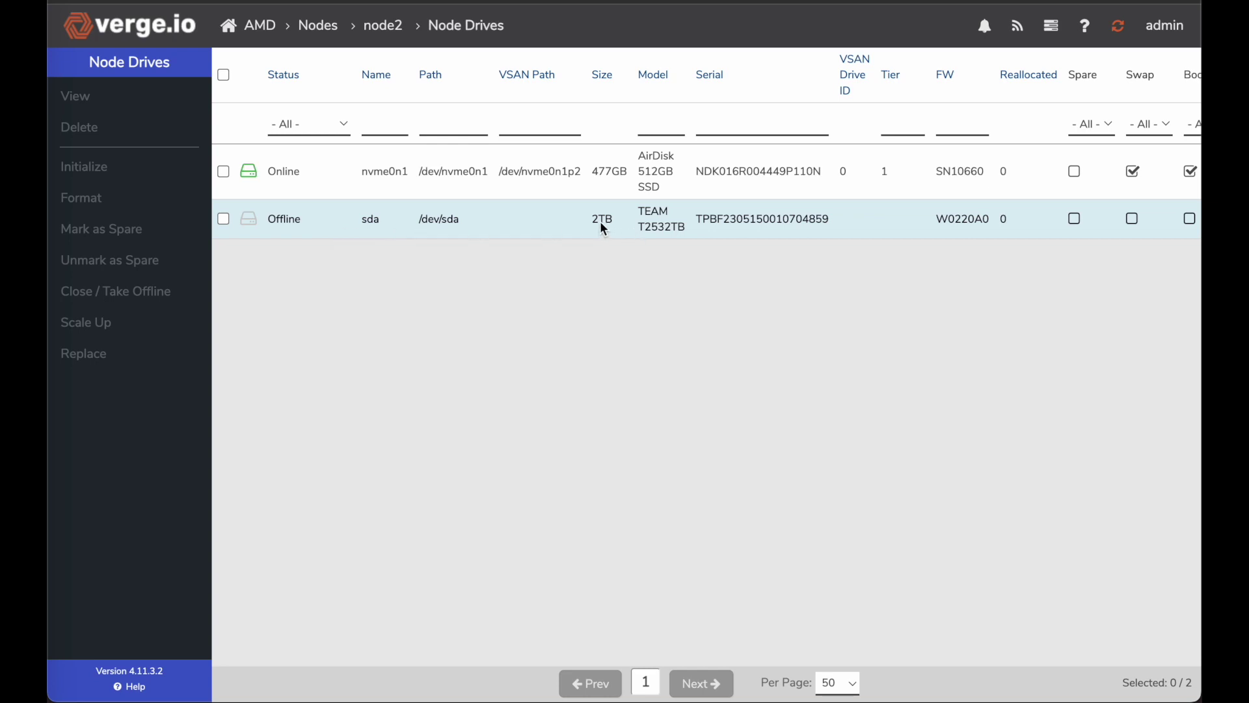
Scale up node2's offline 2TB sda drive into vSAN Tier 3
{"action": "left_click", "coordinate": [333, 218]}
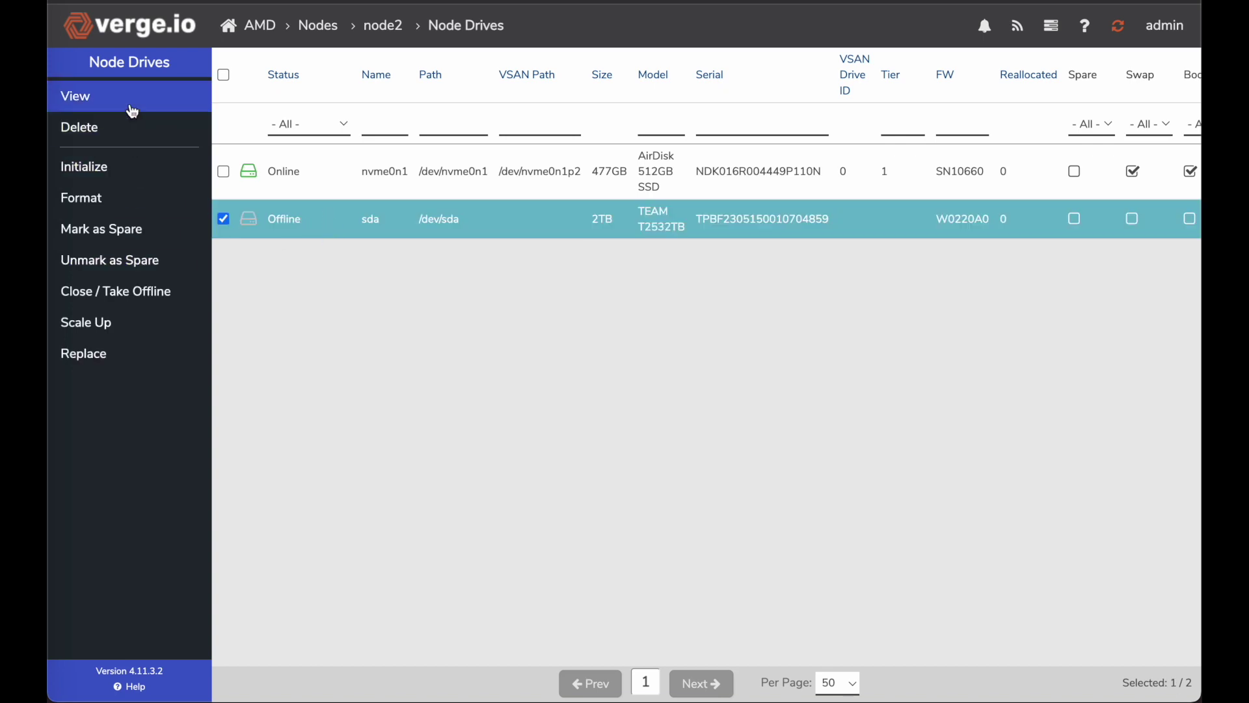
{"action": "left_click", "coordinate": [117, 333]}
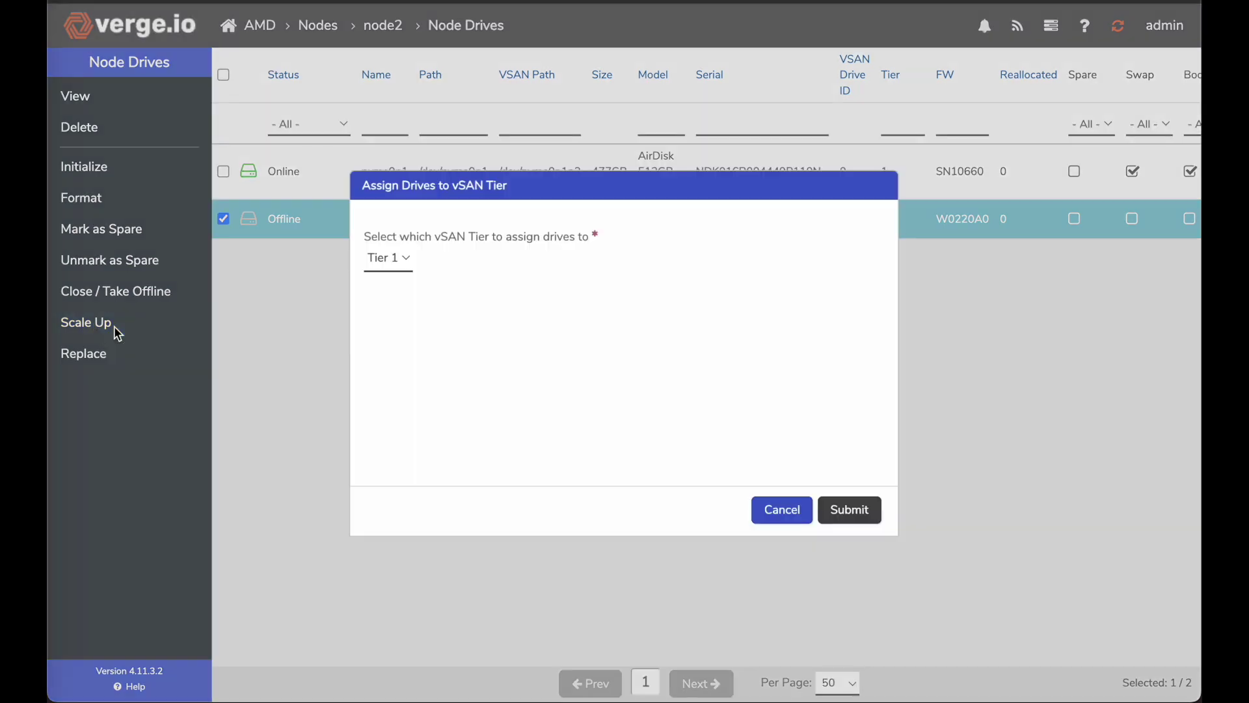
{"action": "left_click", "coordinate": [399, 258]}
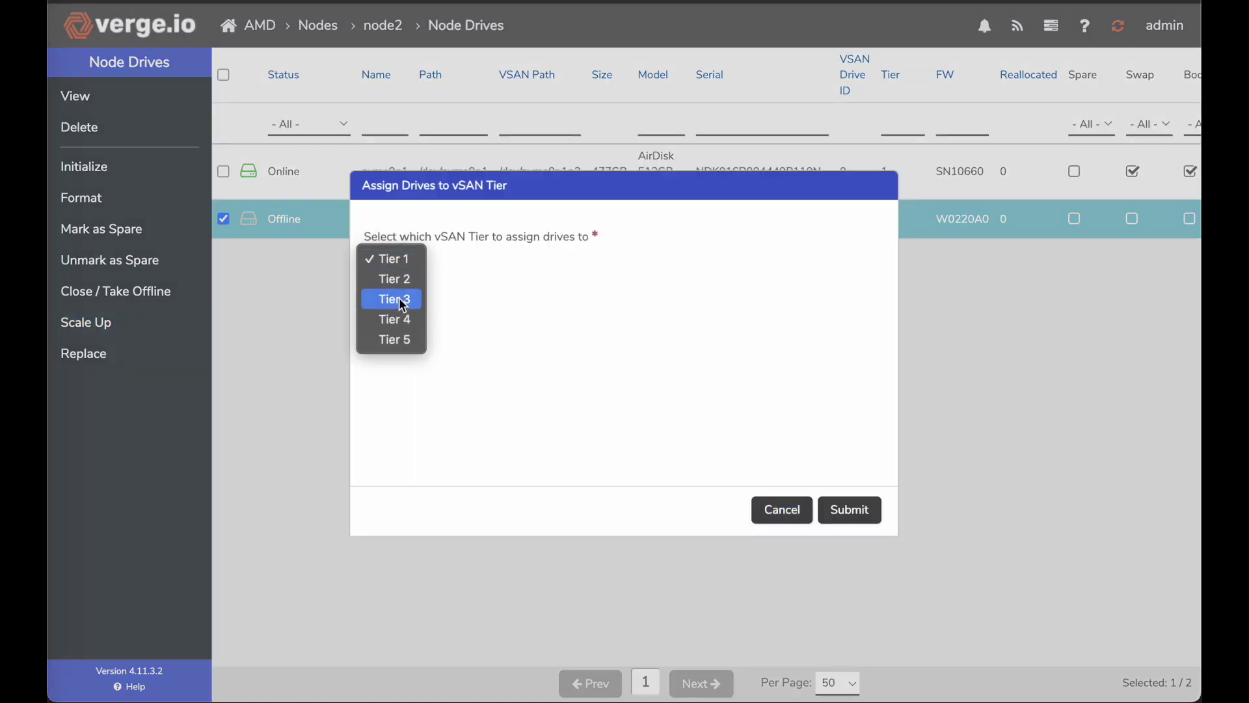
{"action": "left_click", "coordinate": [402, 305]}
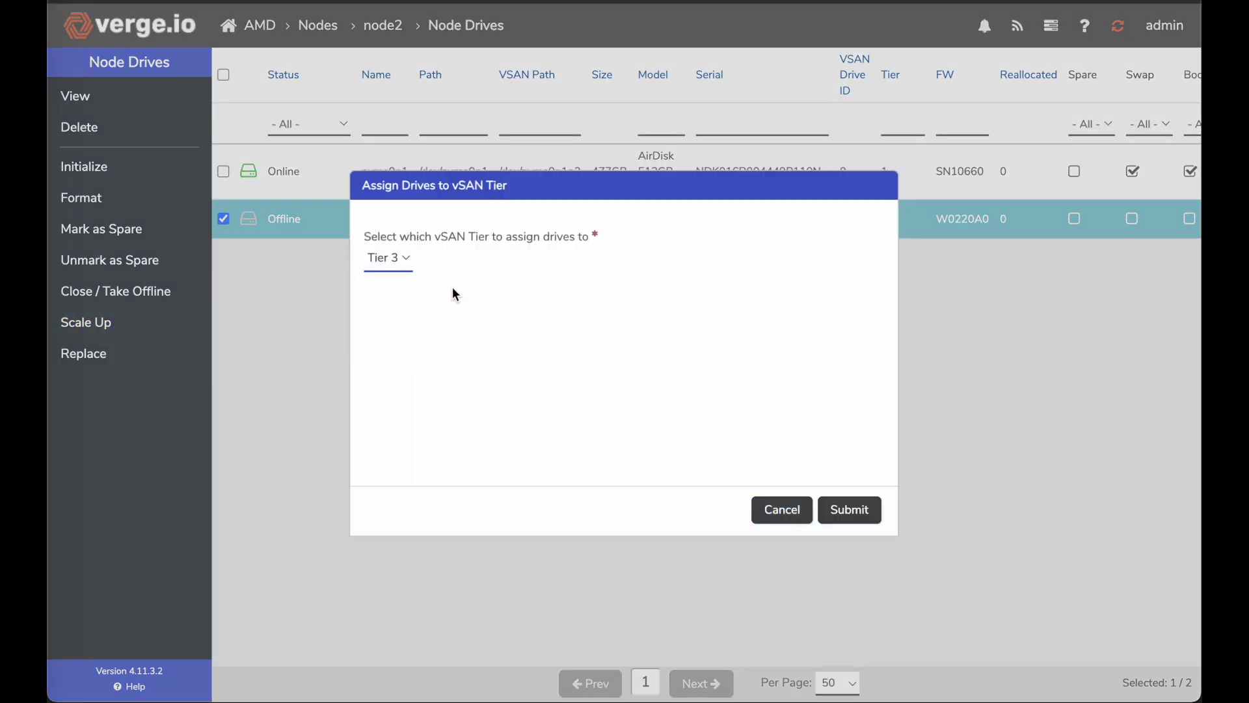
{"action": "left_click", "coordinate": [851, 510]}
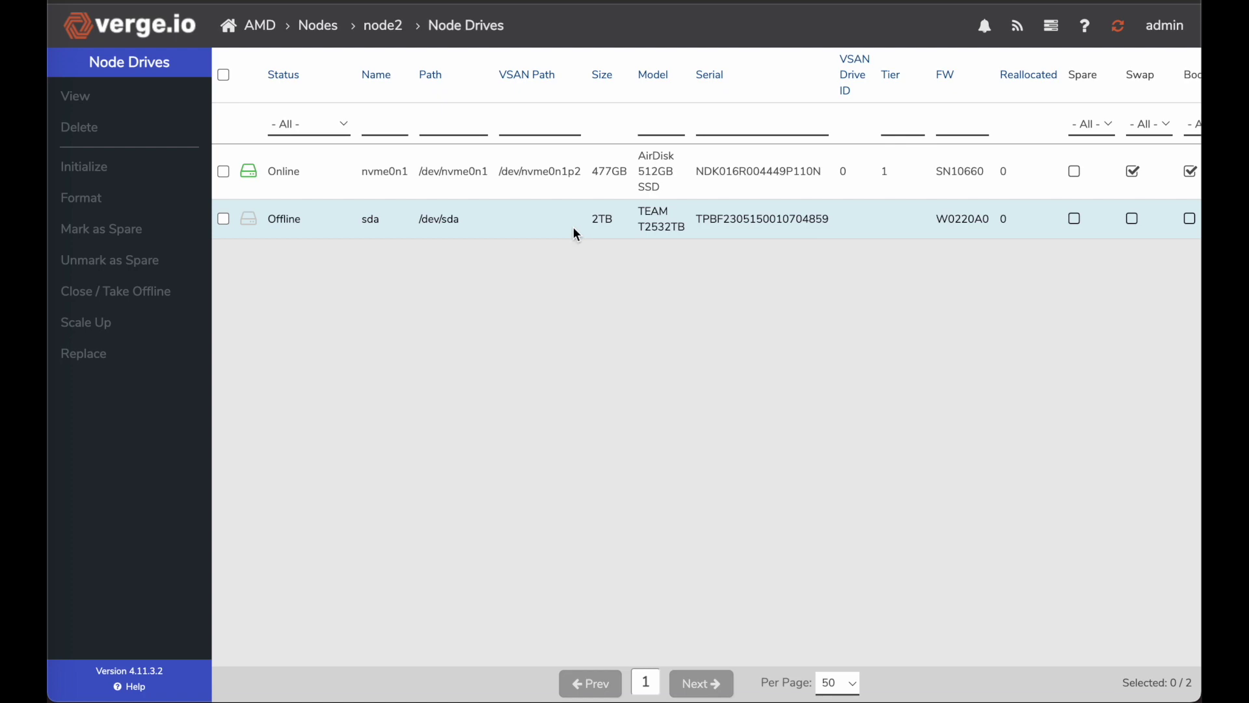
{"action": "left_click", "coordinate": [261, 29]}
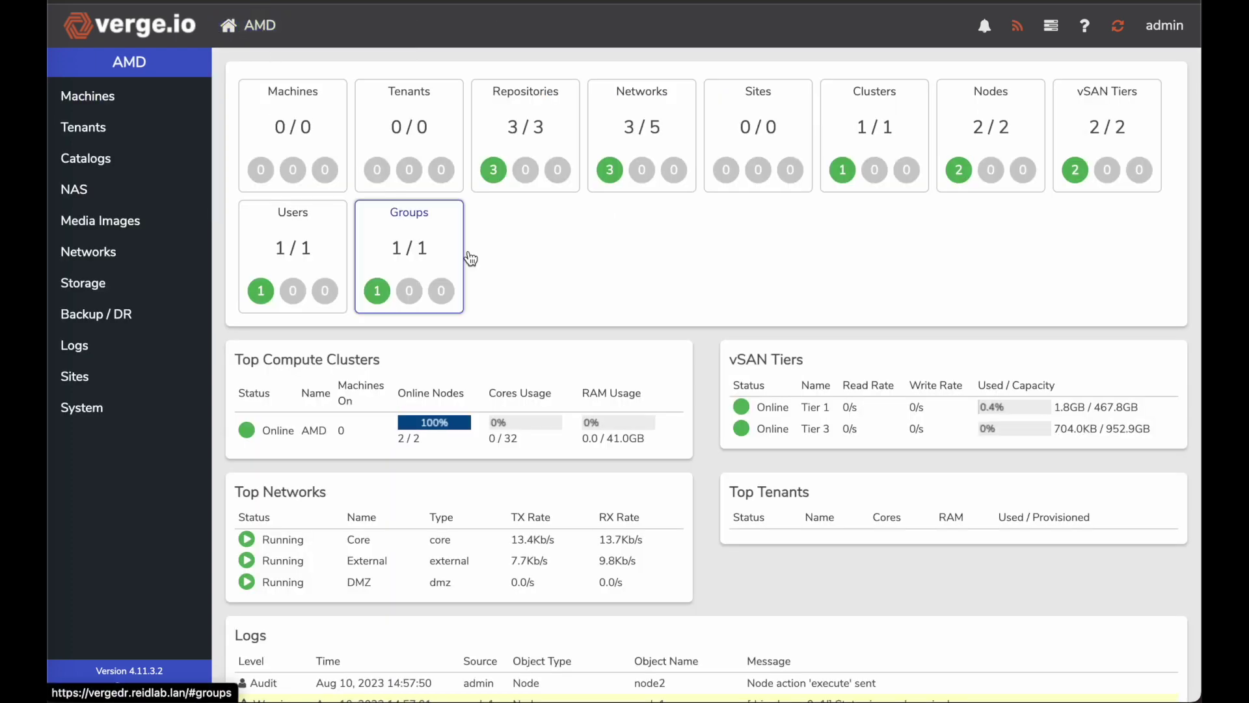
Review the AMD dashboard and list vSAN tiers: Tier 3 online at 1.86TB beside 467GB Tier 1
{"action": "scroll", "coordinate": [595, 382], "scroll_direction": "down", "scroll_amount": 3}
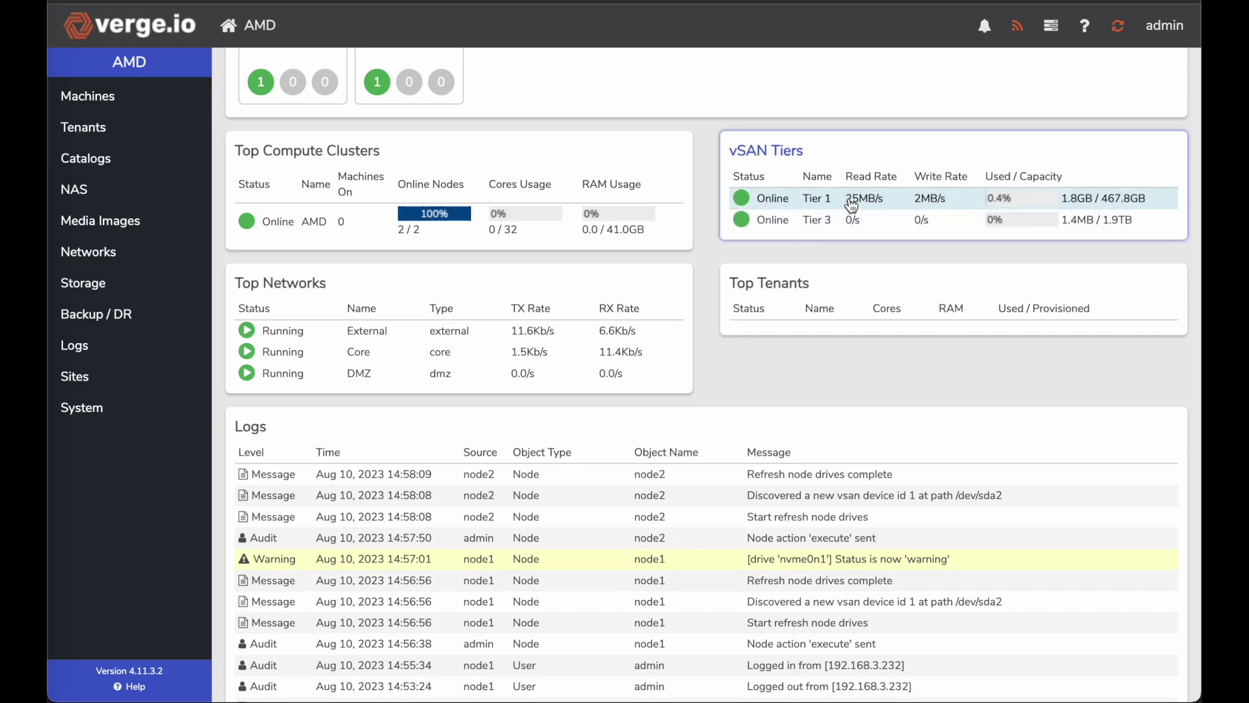
{"action": "scroll", "coordinate": [852, 206], "scroll_direction": "up", "scroll_amount": 3}
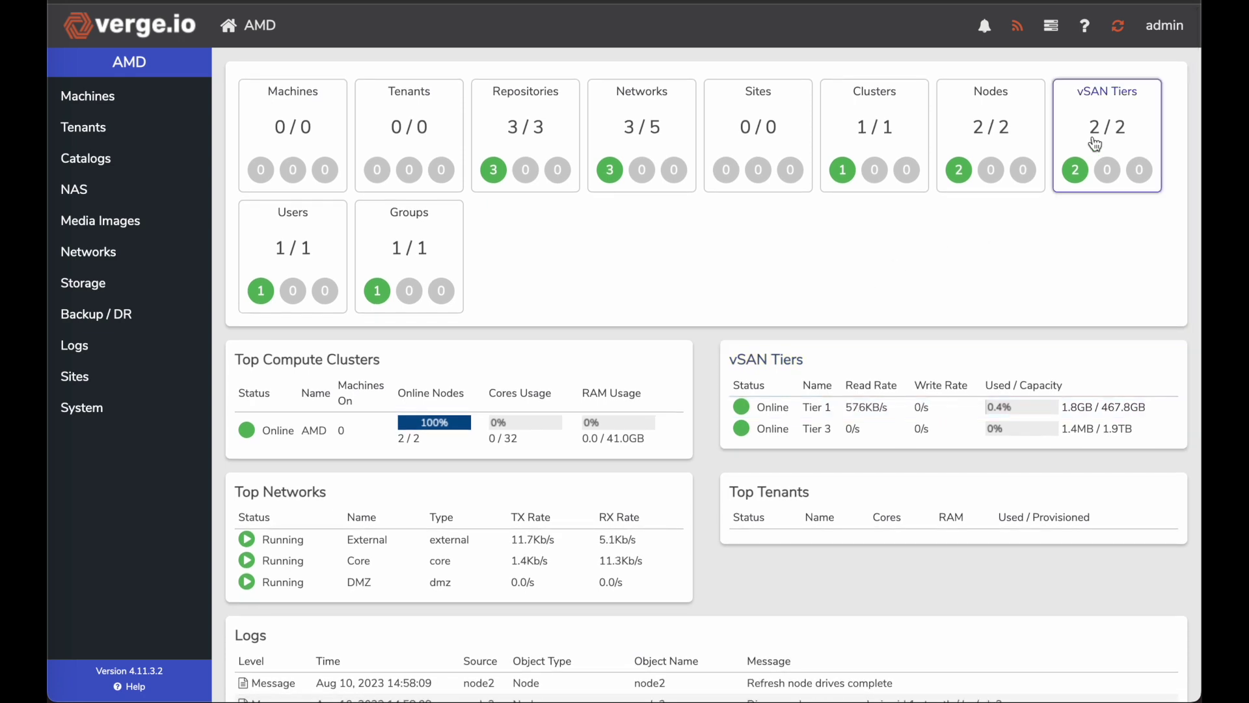
{"action": "left_click", "coordinate": [1105, 127]}
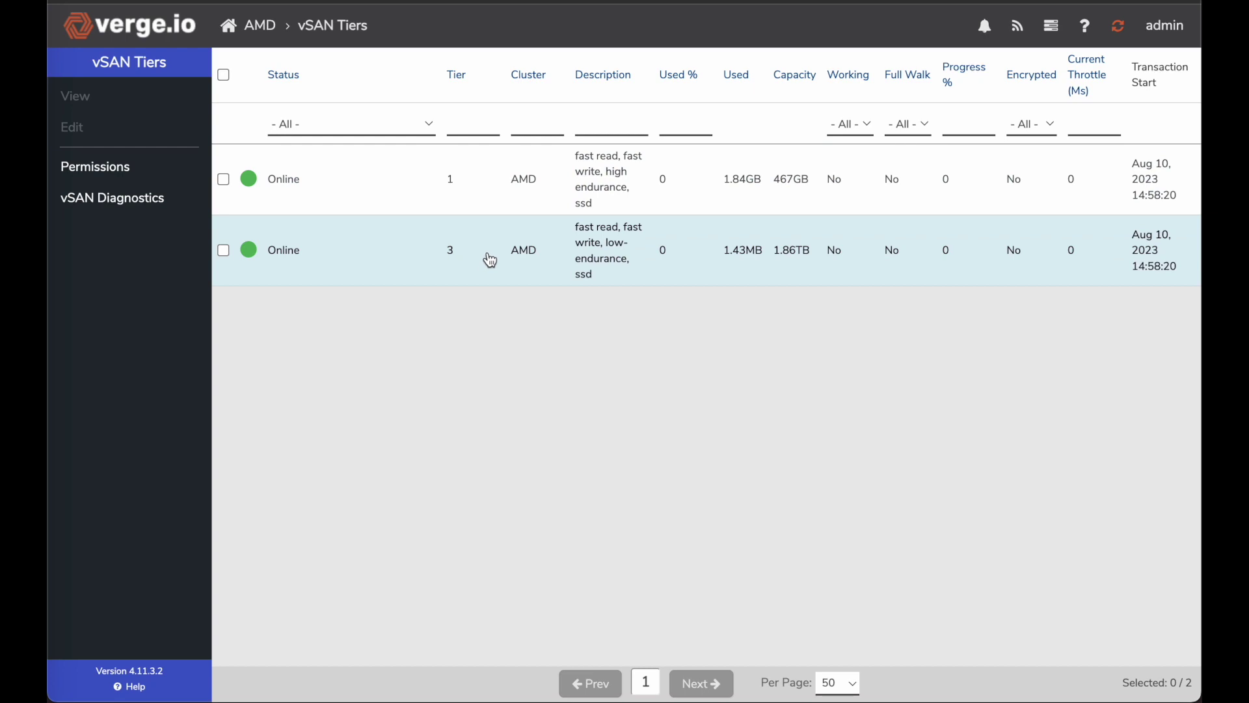
List Tier 3's drives: the online 2TB sda drives on node1 and node2
{"action": "double_click", "coordinate": [482, 277]}
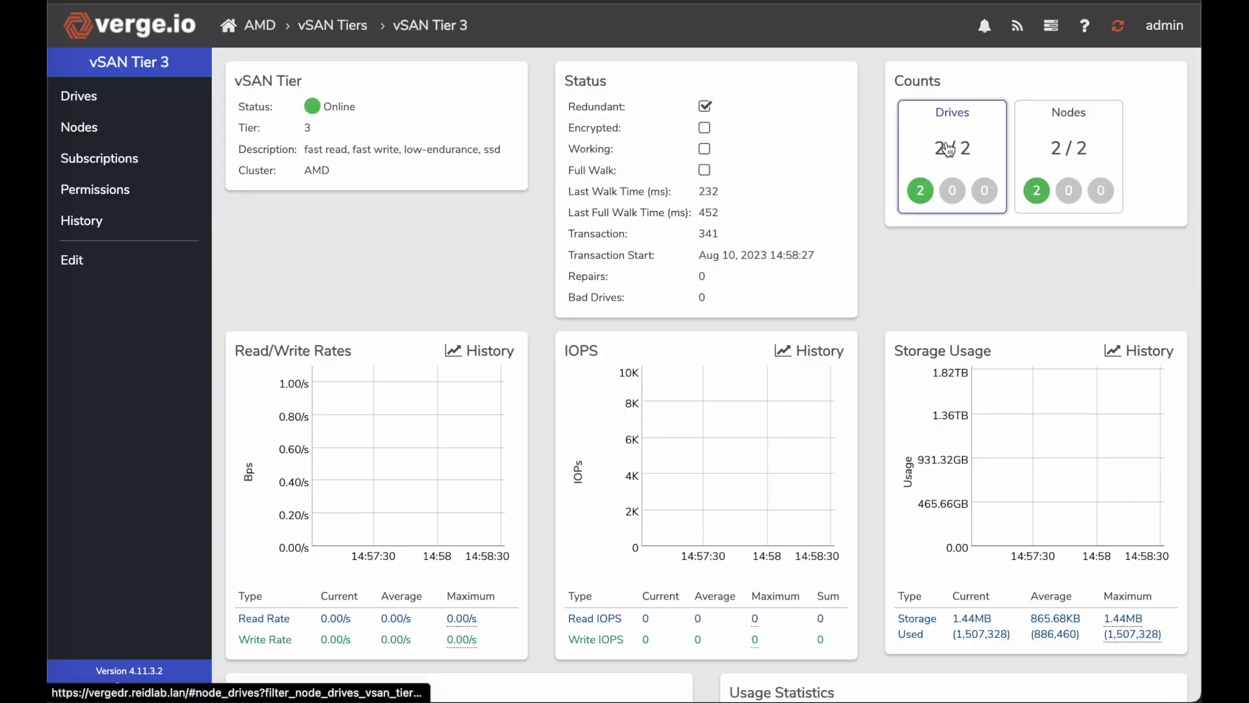
{"action": "left_click", "coordinate": [948, 147]}
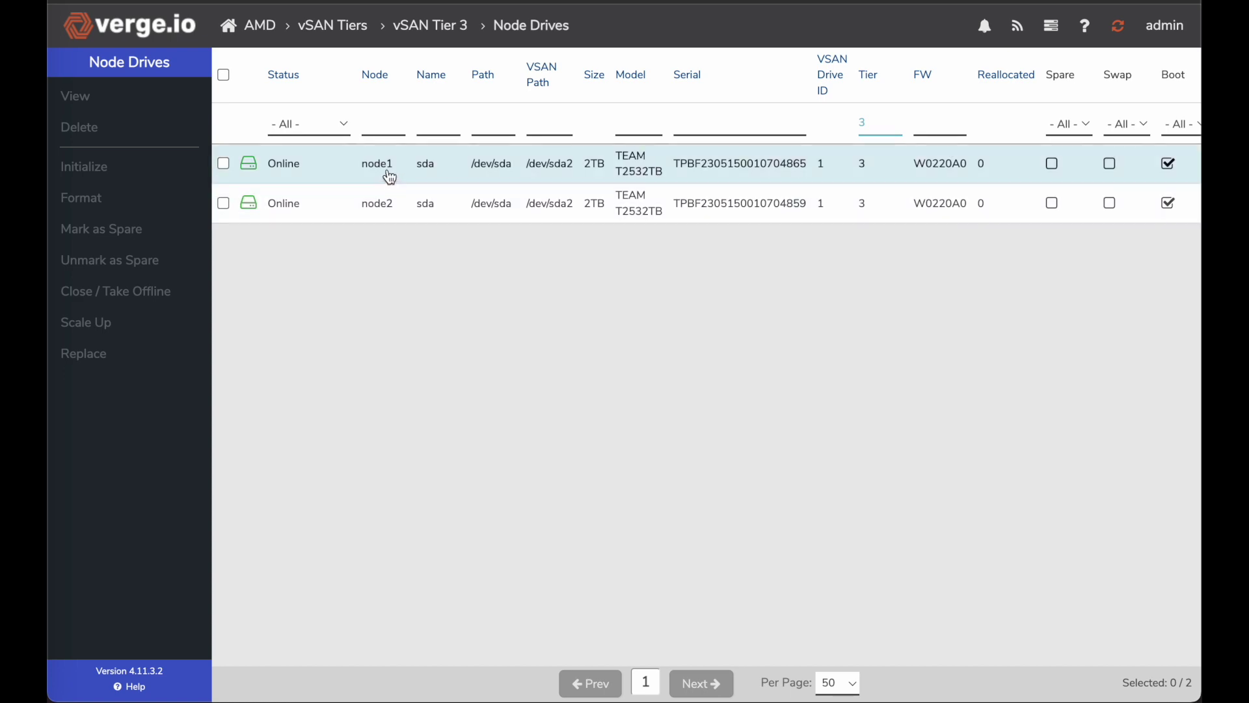